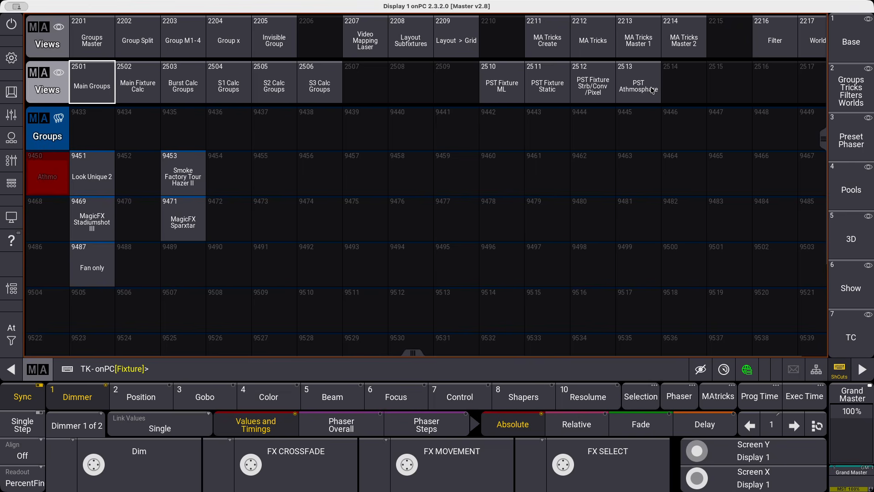
Select the Elation Dartz 360 (Extended) group in the PST Fixture ML view, check its color and beam presets, and clear the selection.
{"action": "left_click", "coordinate": [495, 84]}
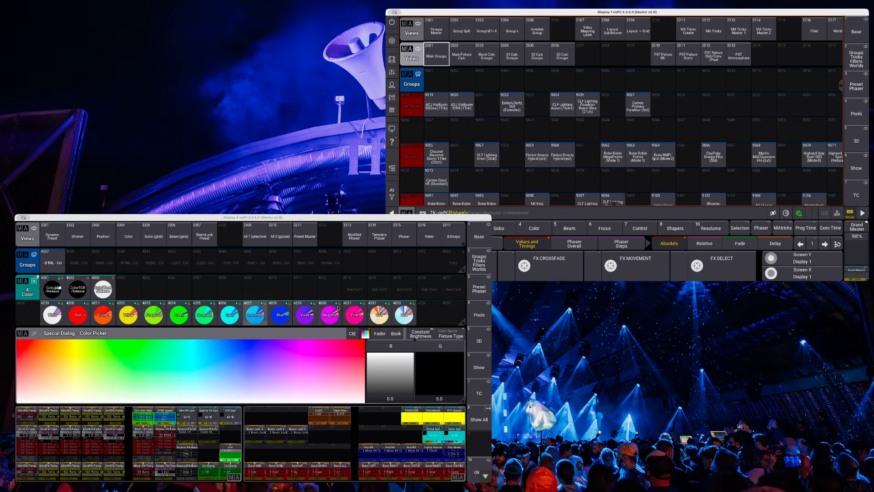
{"action": "left_click", "coordinate": [511, 104]}
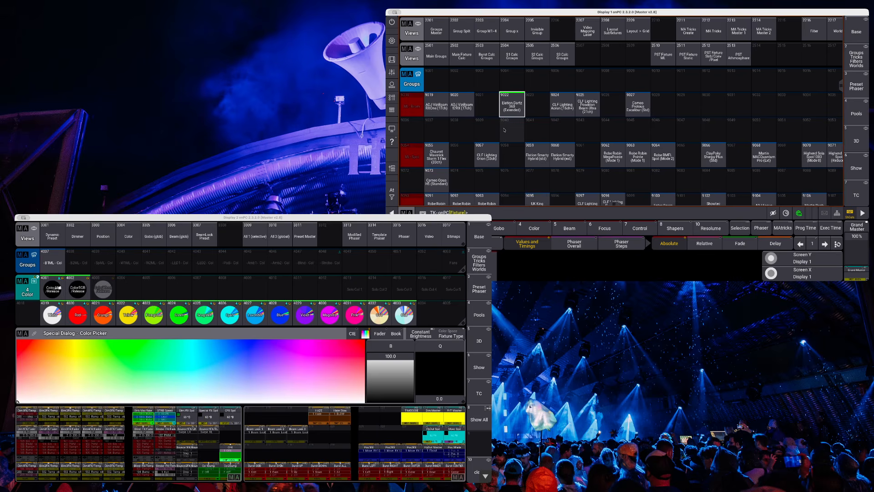
{"action": "left_click", "coordinate": [178, 260]}
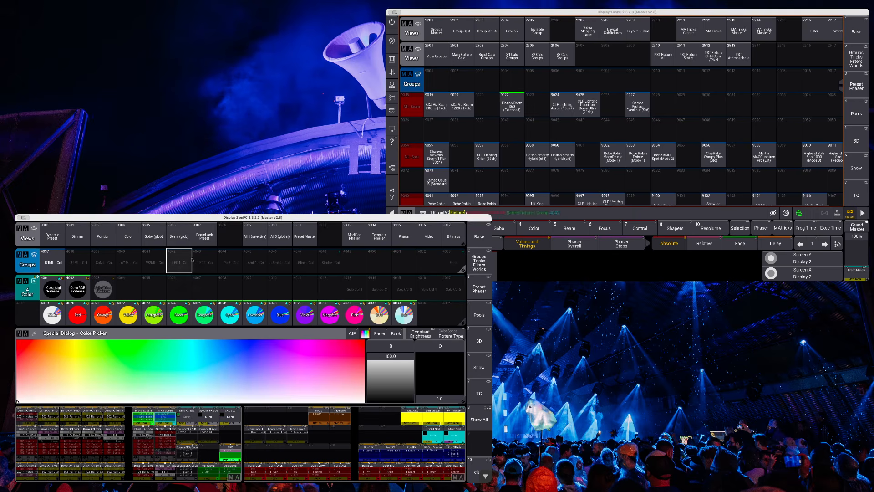
{"action": "left_click", "coordinate": [169, 236]}
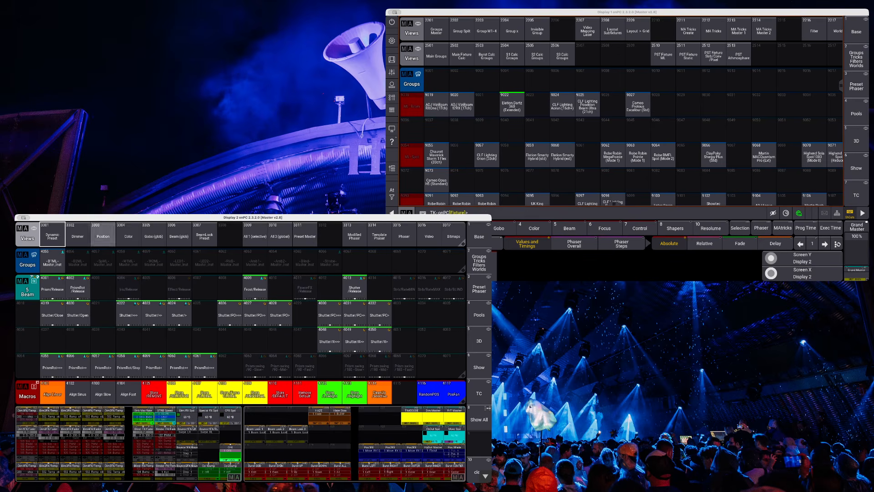
{"action": "left_click", "coordinate": [392, 194]}
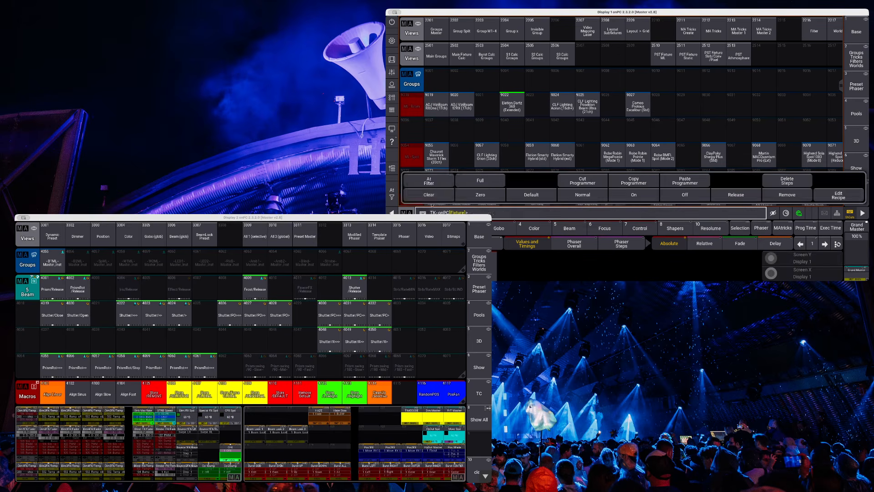
{"action": "left_click", "coordinate": [430, 197]}
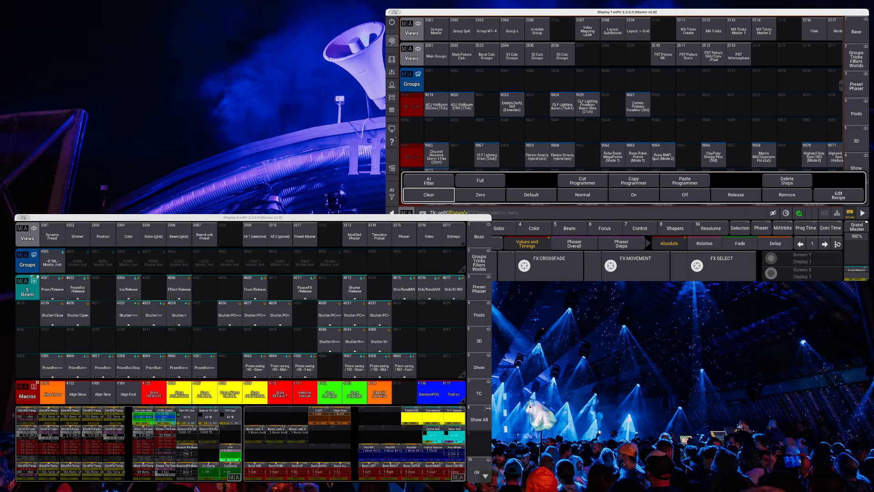
Start inserting a new fixture under B2ML in the patch, choosing the Elation DARTZ 360 in Mode 3 Extended.
{"action": "left_click", "coordinate": [392, 40]}
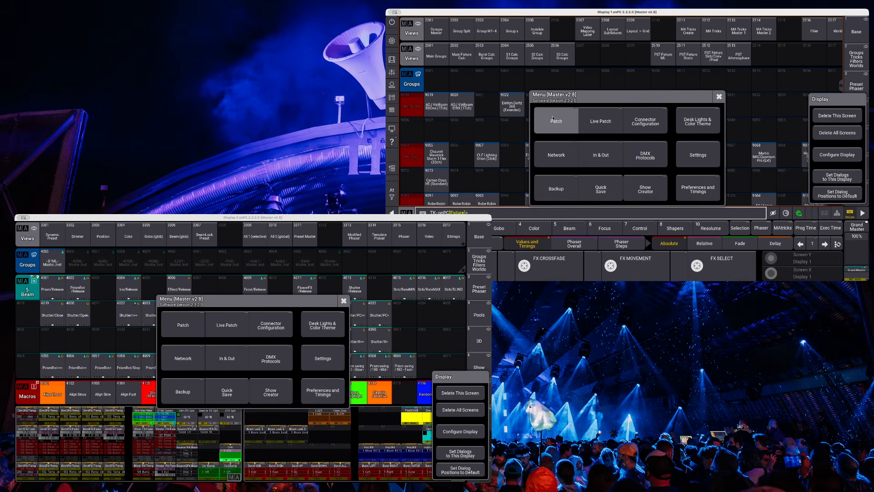
{"action": "left_click", "coordinate": [553, 118]}
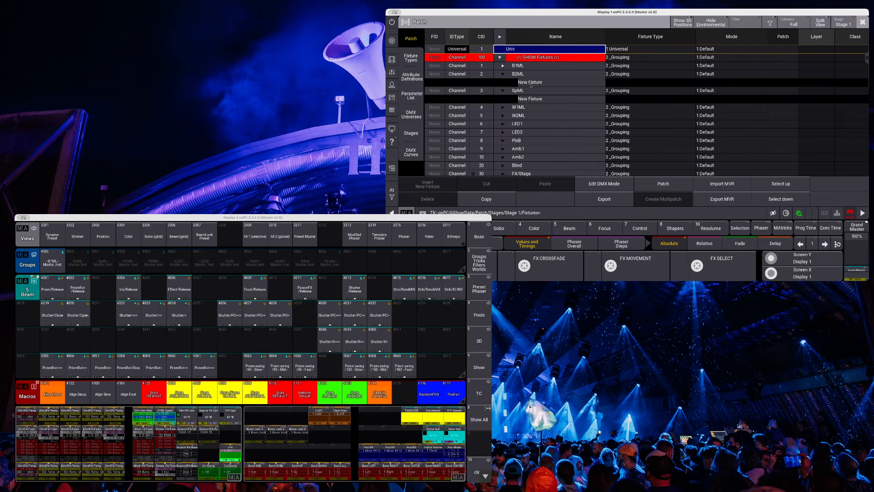
{"action": "left_click", "coordinate": [531, 84]}
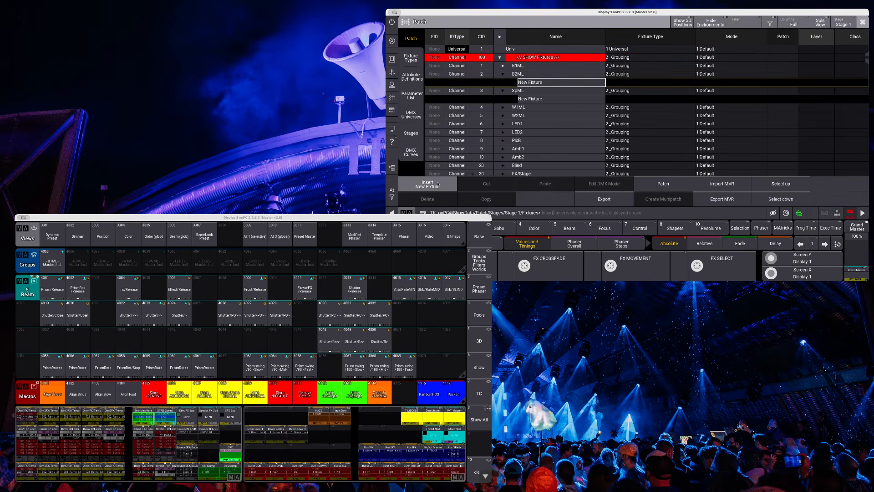
{"action": "left_click", "coordinate": [427, 184]}
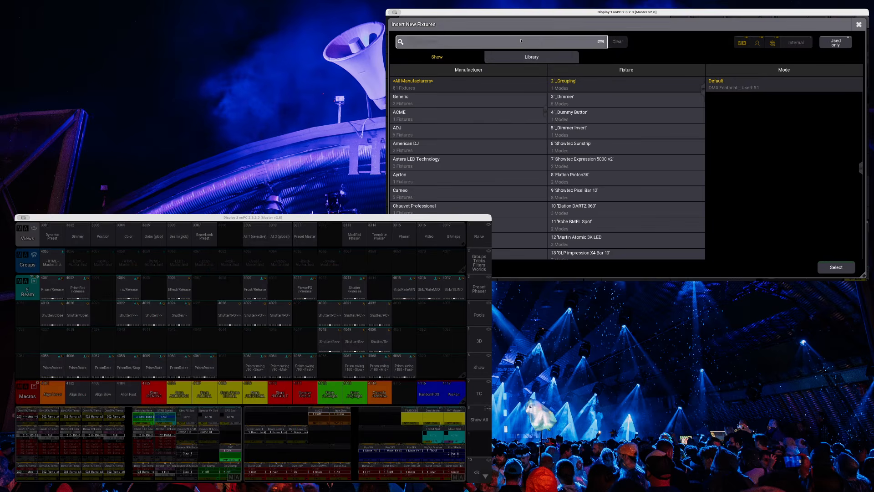
{"action": "type", "text": "datr"}
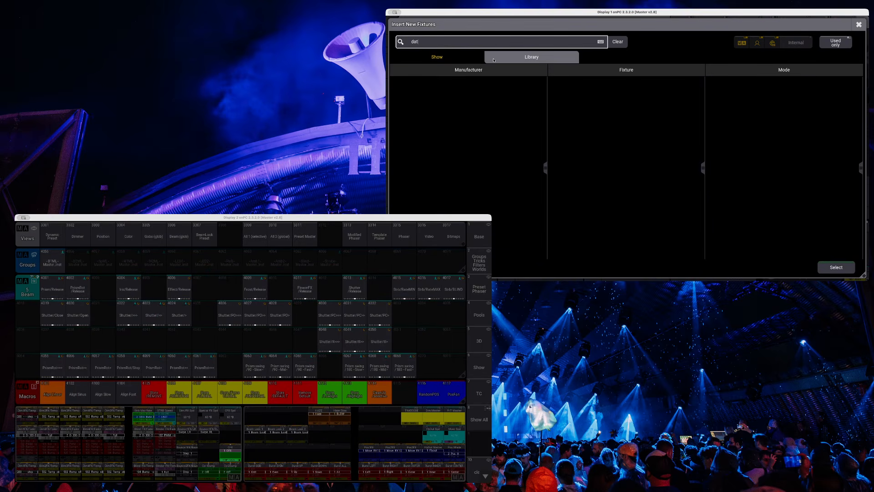
{"action": "key", "text": "BackSpace"}
{"action": "type", "text": "rtt"}
{"action": "key", "text": "BackSpace"}
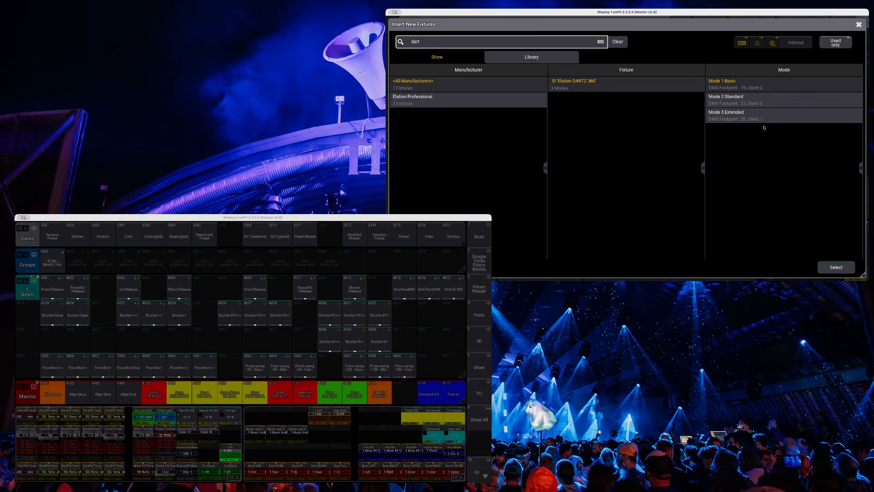
{"action": "left_click", "coordinate": [774, 116]}
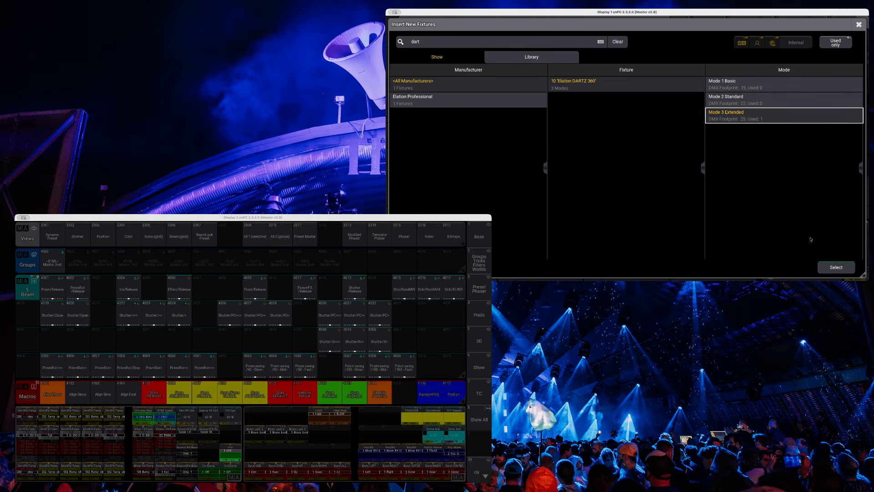
{"action": "left_click", "coordinate": [835, 272]}
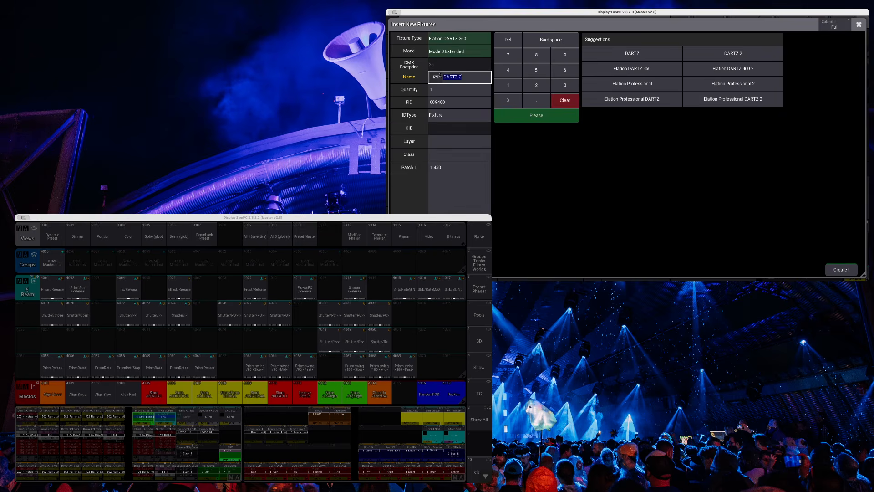
Create four DARTZ 360 fixtures with fixture IDs starting at 201.
{"action": "left_click", "coordinate": [433, 91]}
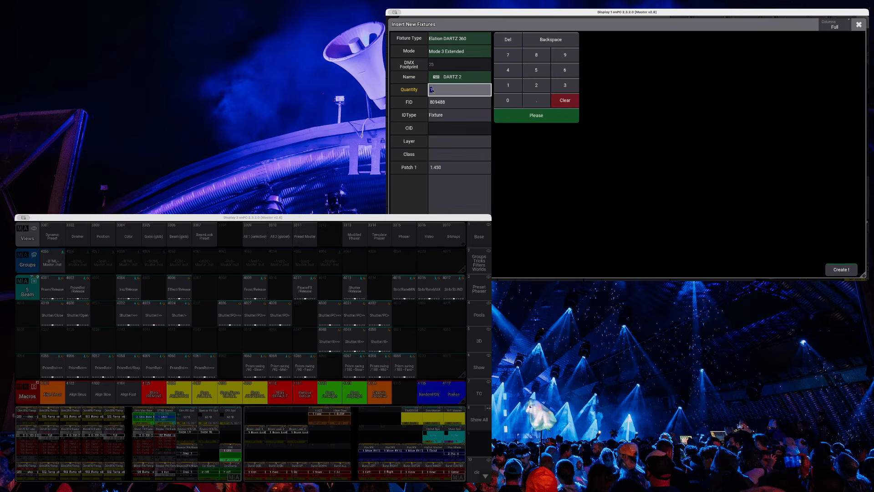
{"action": "type", "text": "4"}
{"action": "key", "text": "Return"}
{"action": "type", "text": "201"}
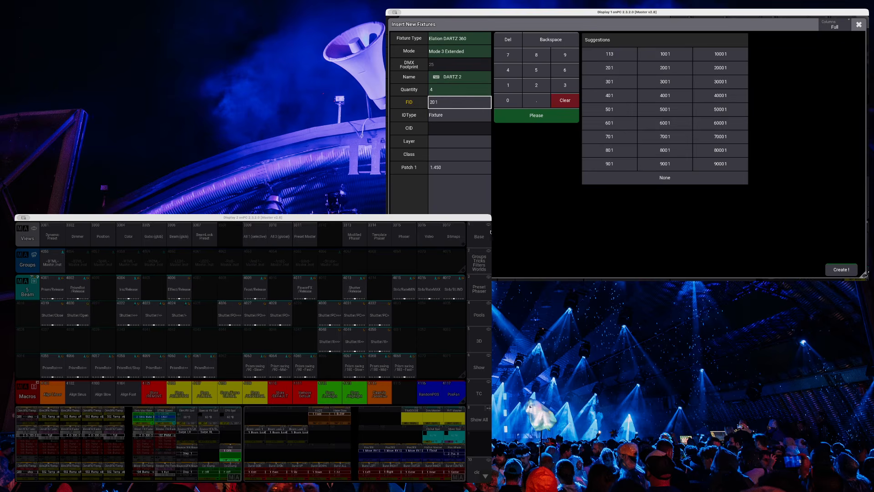
{"action": "left_click", "coordinate": [841, 269]}
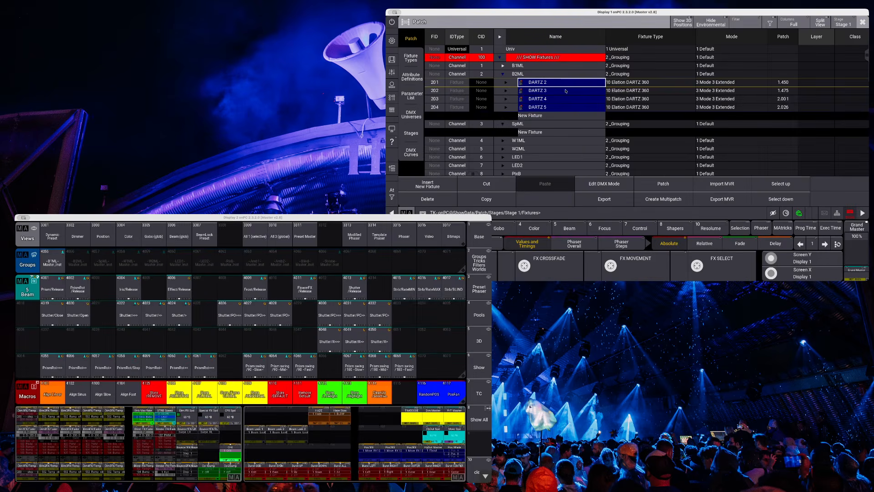
Start inserting a new fixture under SpML, choosing the Ayrton Eurus in Standard_540 mode.
{"action": "left_click", "coordinate": [533, 133]}
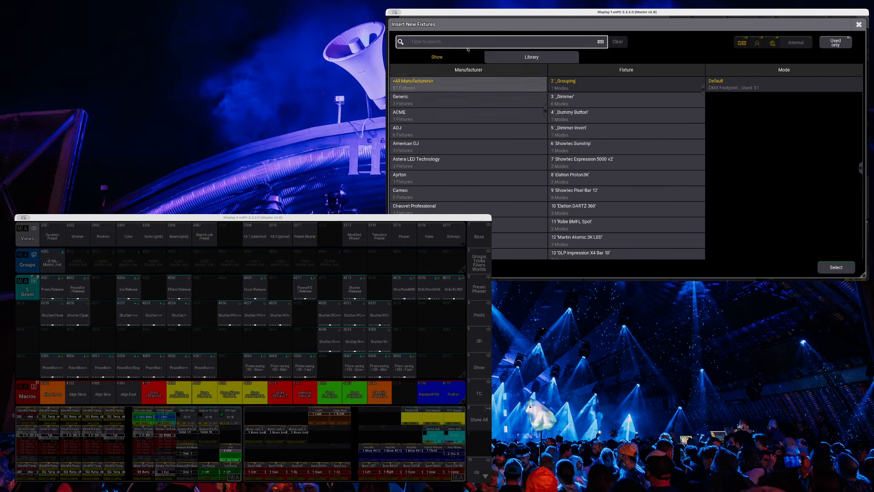
{"action": "left_click", "coordinate": [465, 44]}
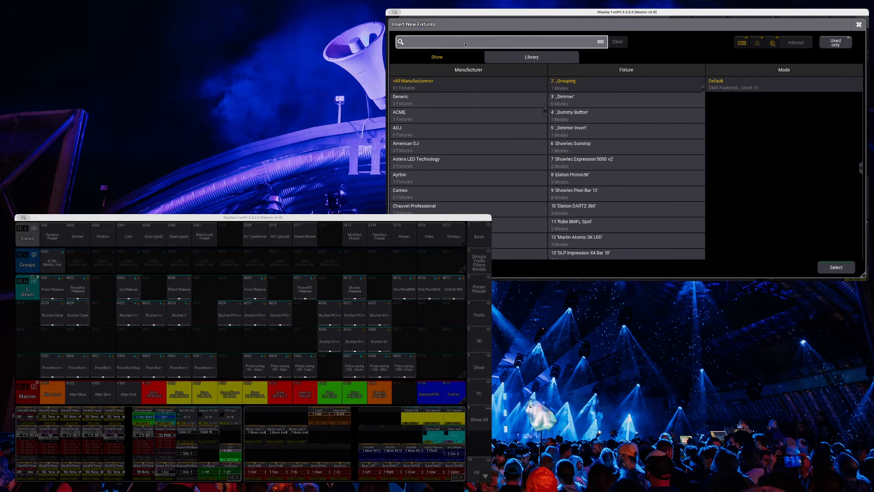
{"action": "type", "text": "euro"}
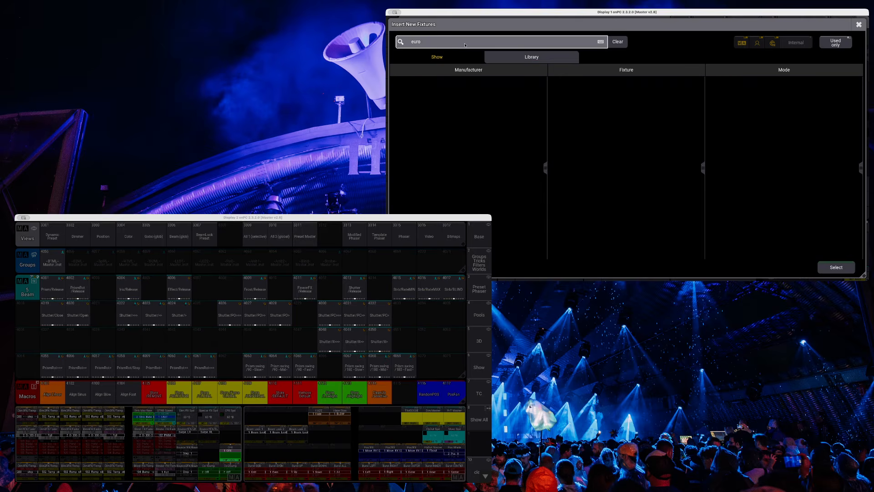
{"action": "key", "text": "BackSpace"}
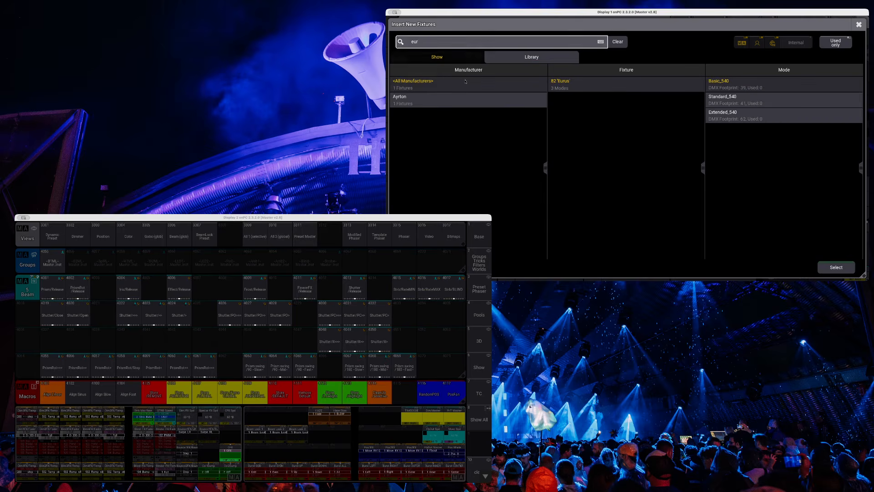
{"action": "left_click", "coordinate": [525, 101]}
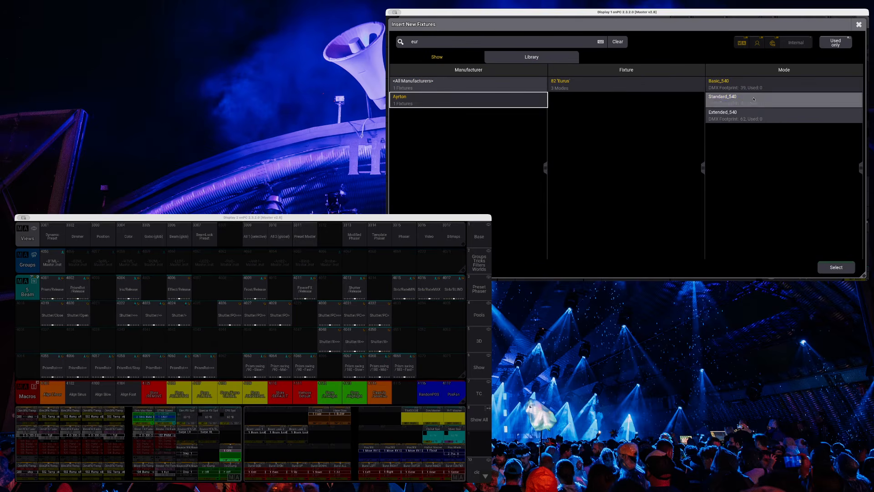
{"action": "left_click", "coordinate": [774, 99]}
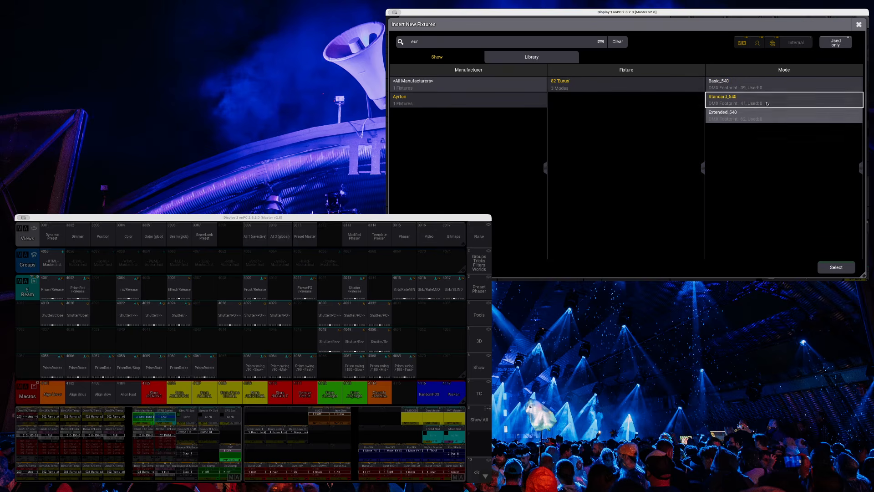
{"action": "left_click", "coordinate": [832, 269]}
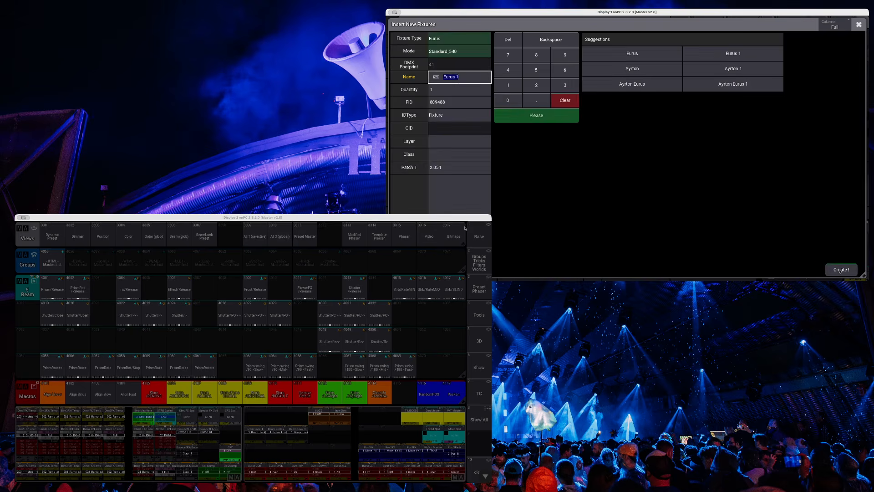
Create four Eurus fixtures with fixture IDs starting at 301 and leave the patch.
{"action": "left_click", "coordinate": [455, 93]}
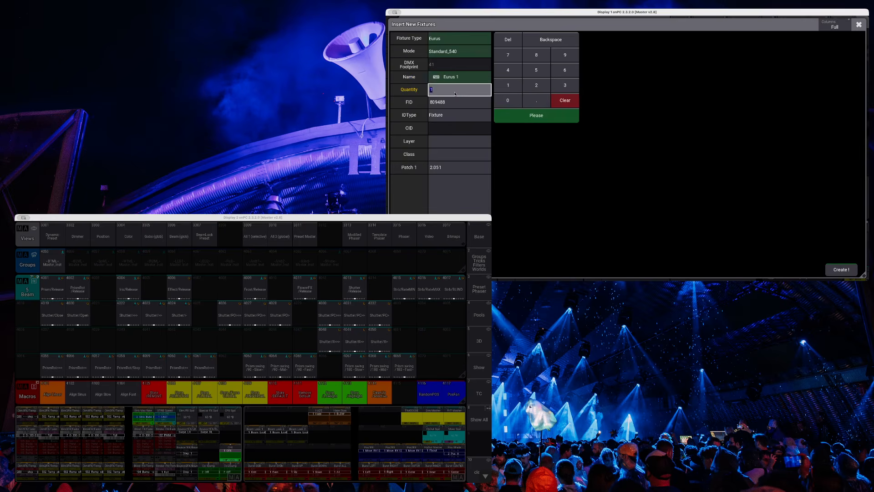
{"action": "type", "text": "4"}
{"action": "key", "text": "Return"}
{"action": "type", "text": "301"}
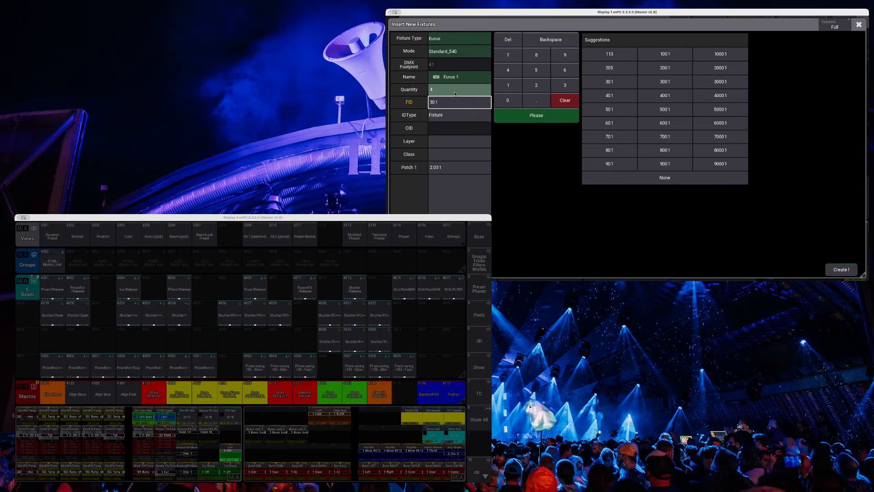
{"action": "left_click", "coordinate": [834, 270]}
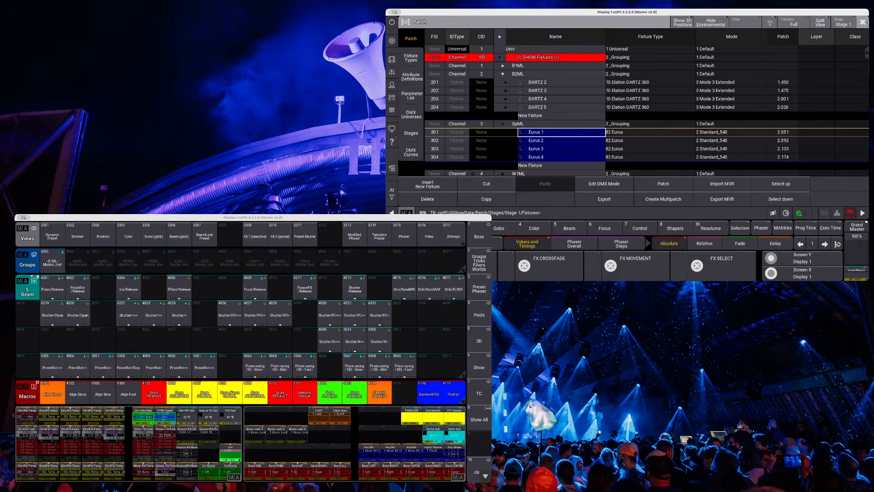
{"action": "left_click", "coordinate": [862, 22]}
{"action": "left_click", "coordinate": [564, 165]}
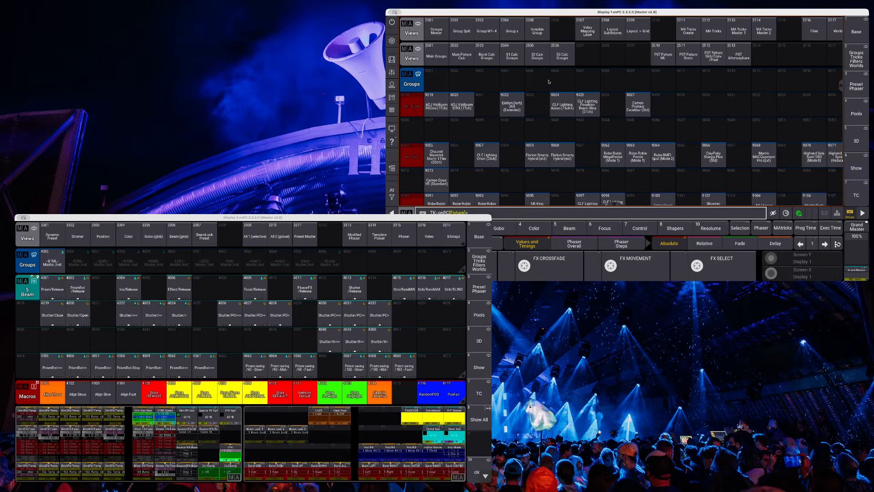
Switch to the Base view and select fixtures 201 Thru 204.
{"action": "left_click", "coordinate": [851, 31]}
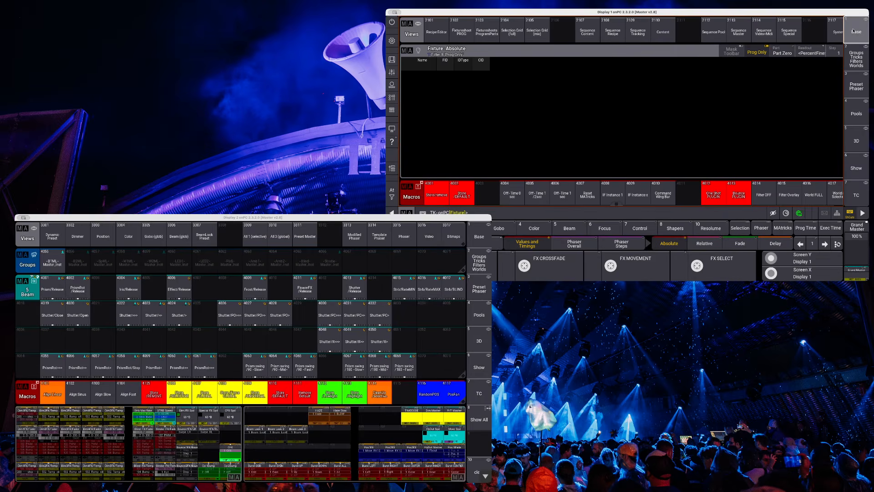
{"action": "type", "text": "Thru204"}
{"action": "key", "text": "Return"}
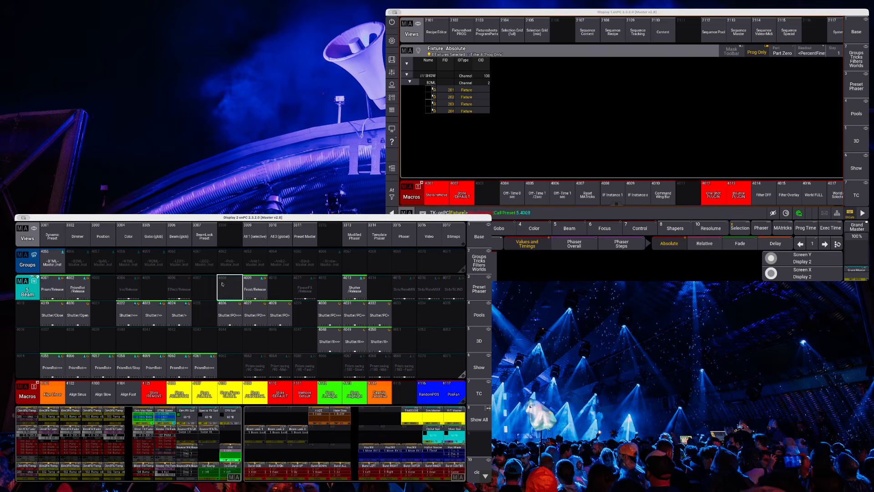
Check which Color and Beam presets are available to the selected DARTZ fixtures and clear the selection.
{"action": "left_click", "coordinate": [131, 236]}
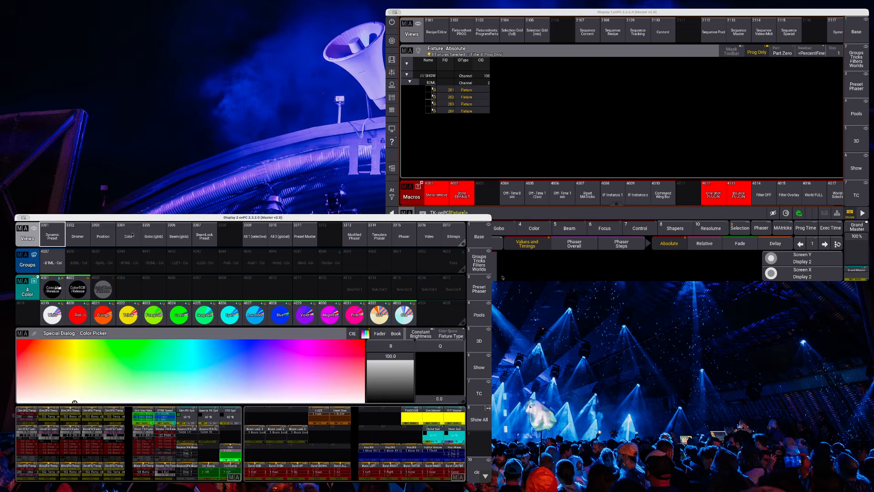
{"action": "left_click", "coordinate": [174, 233]}
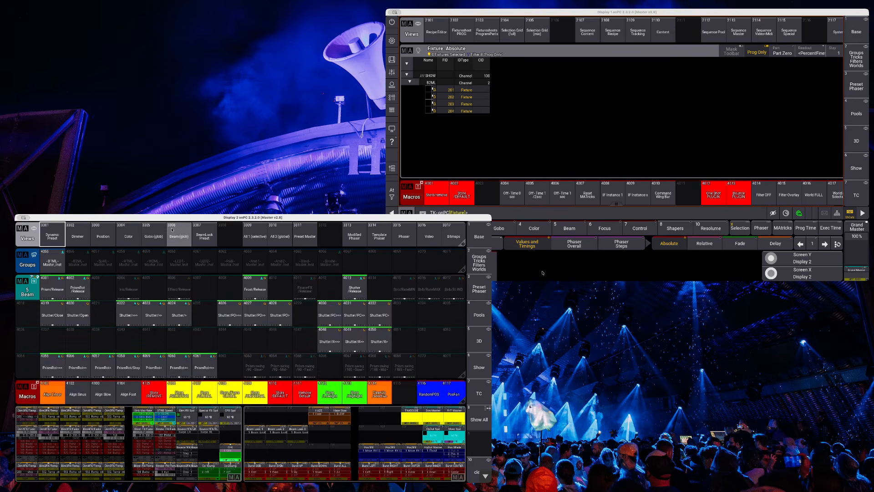
{"action": "left_click", "coordinate": [392, 194]}
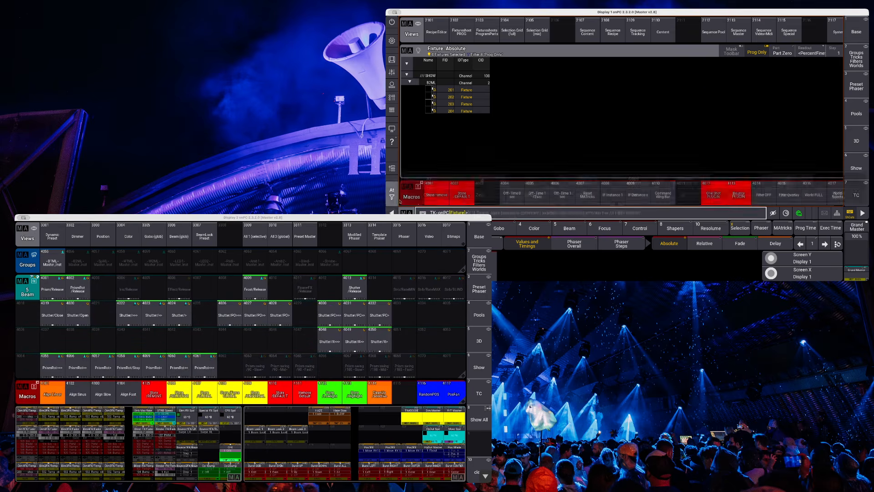
{"action": "left_click", "coordinate": [421, 201]}
Select fixtures 301 Thru 304 to check which Beam presets are available to them, and clear the selection.
{"action": "type", "text": "30"}
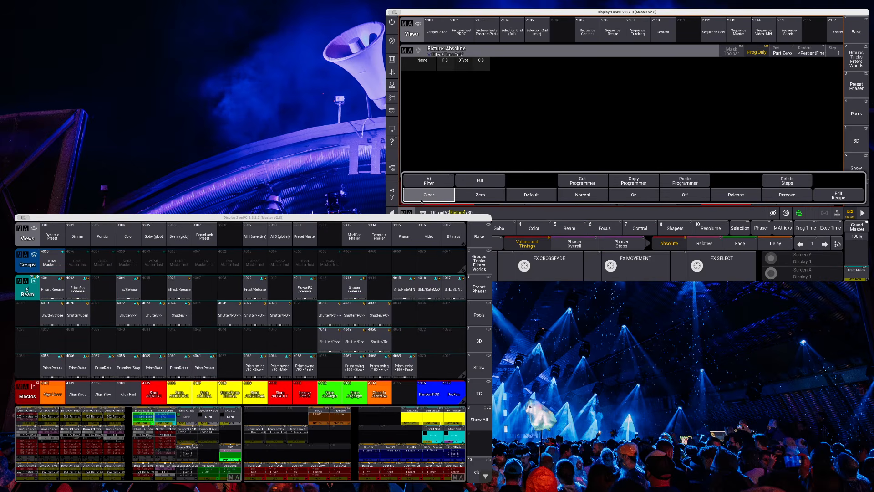
{"action": "type", "text": "1 Thru 304"}
{"action": "key", "text": "Return"}
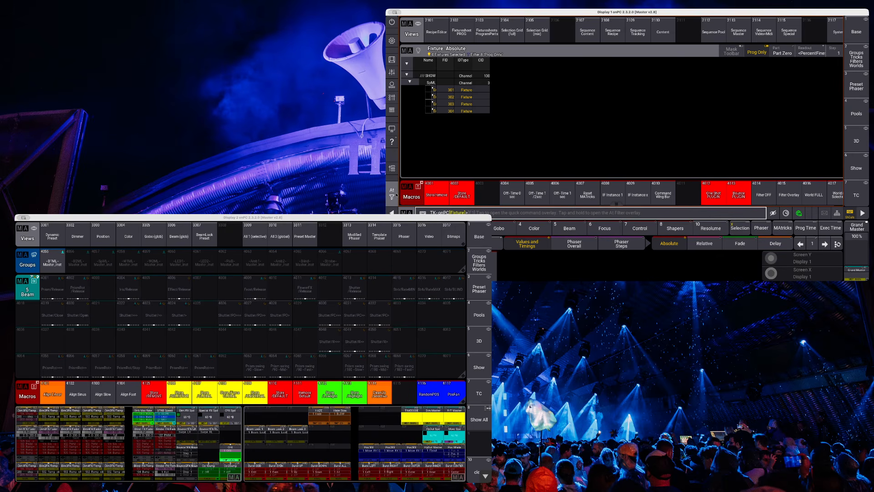
{"action": "left_click", "coordinate": [394, 194]}
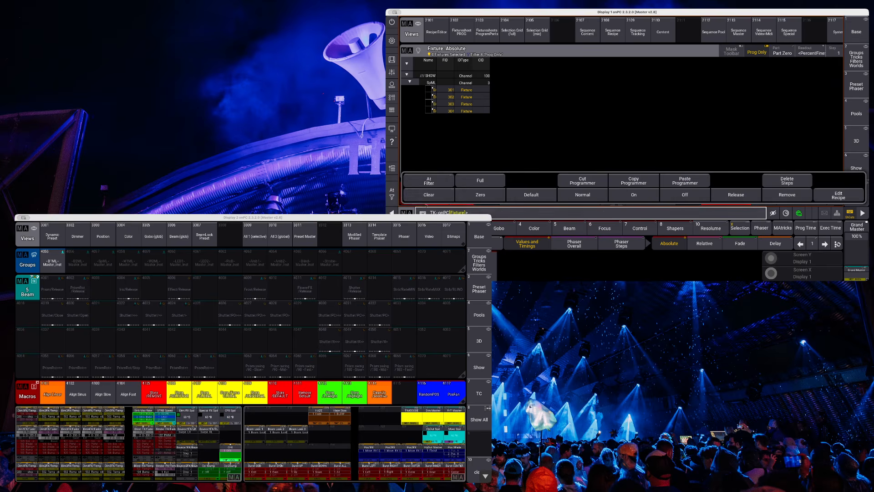
{"action": "left_click", "coordinate": [426, 195]}
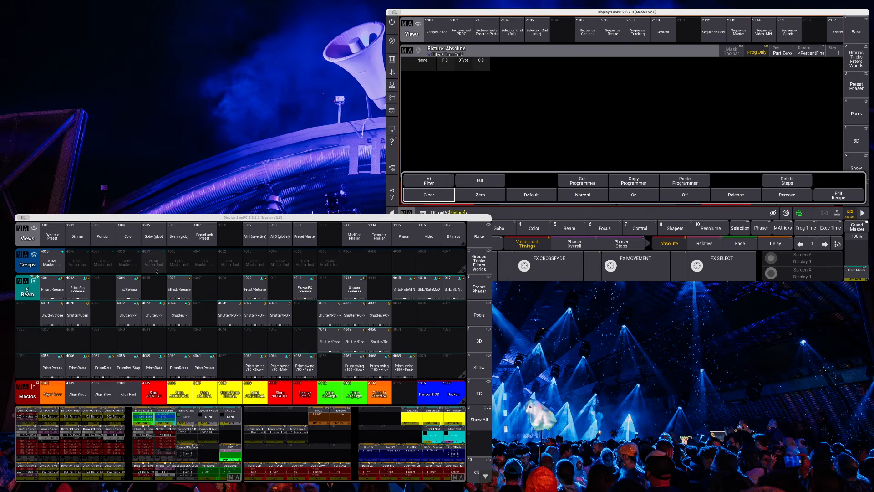